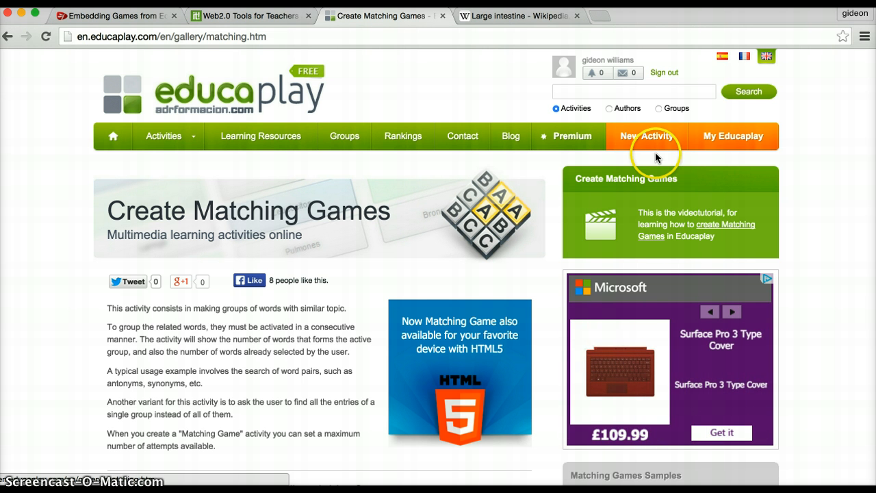
# Step: Start a new activity with English as the language and Matching Game as the activity type
pyautogui.click(641, 139)
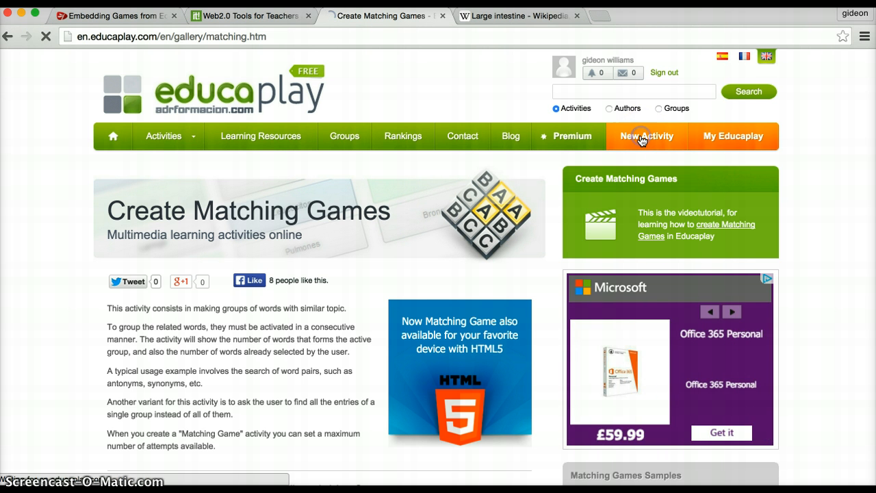
pyautogui.click(267, 301)
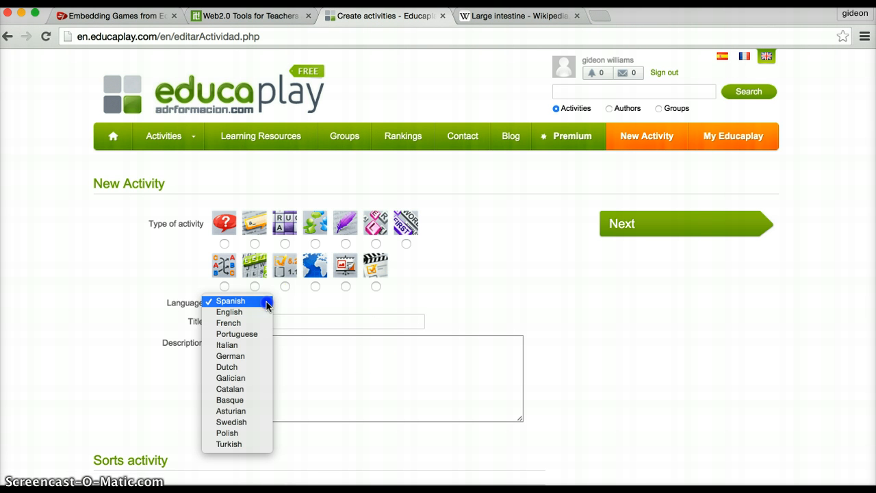
pyautogui.click(248, 311)
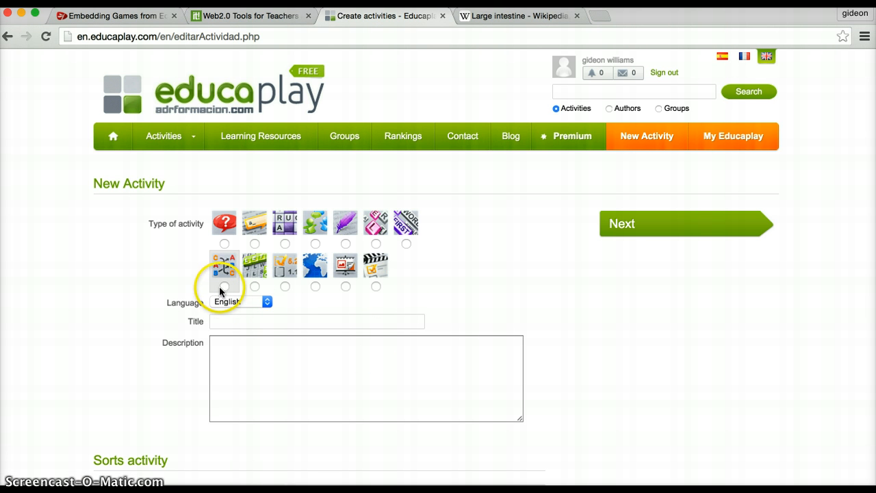
pyautogui.click(224, 287)
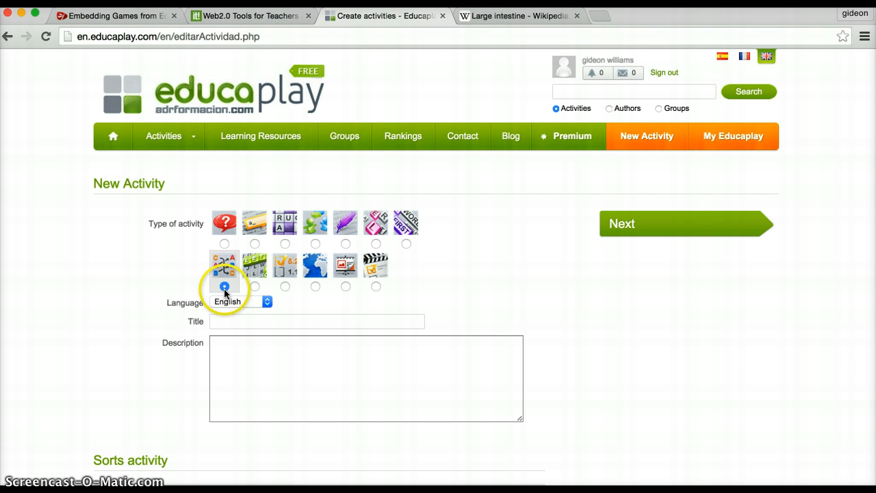
# Step: Title the activity "Solids, Liquids and Gases" and describe it as "Can you work out which is which?"
pyautogui.click(236, 322)
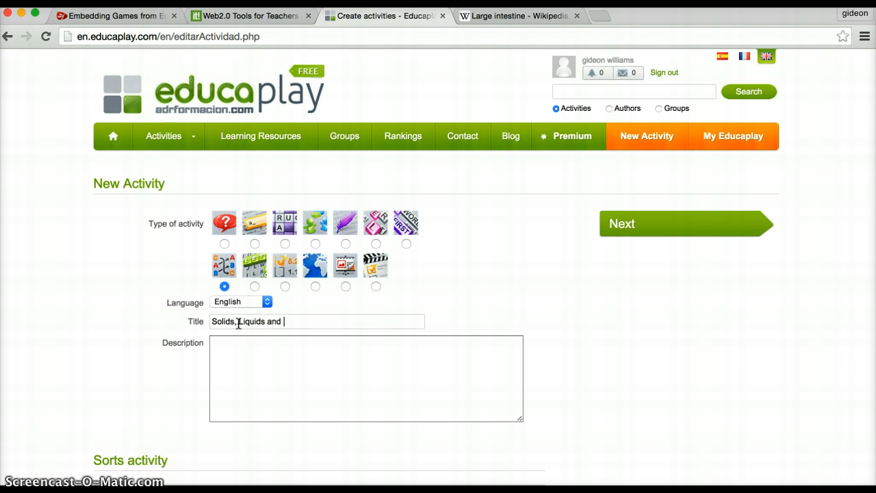
pyautogui.click(269, 373)
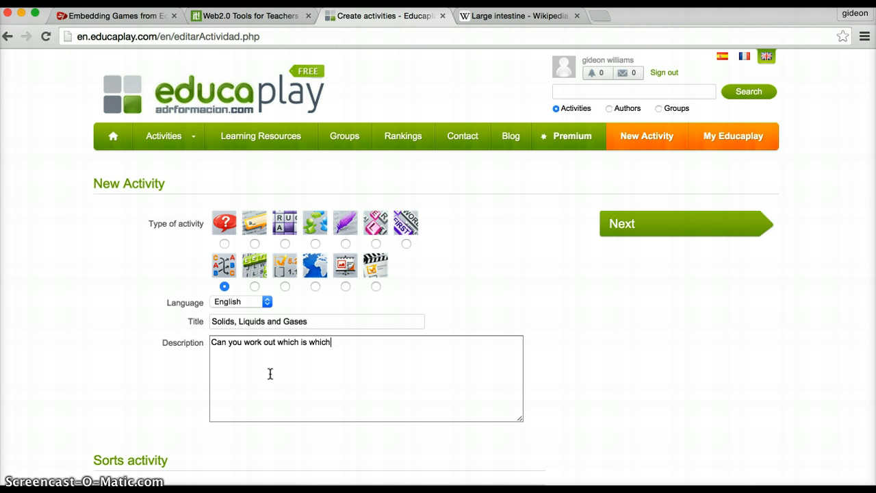
pyautogui.write('?')
# Step: Classify the activity under the Chemistry knowledge area with audience age 9, and continue to its configuration
pyautogui.scroll(-5, 390, 393)
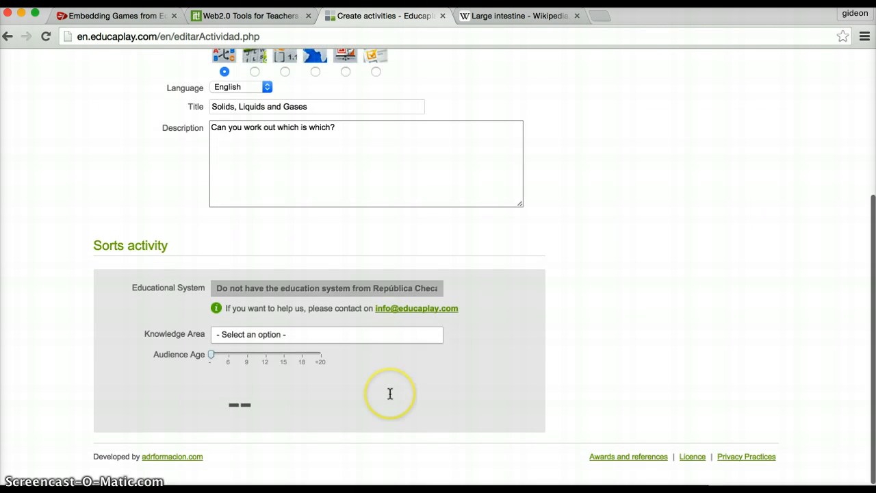
pyautogui.click(307, 338)
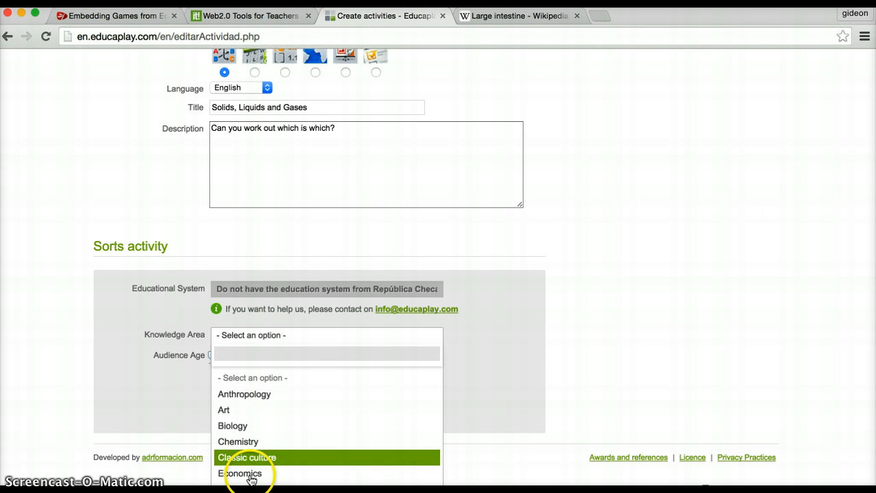
pyautogui.click(247, 441)
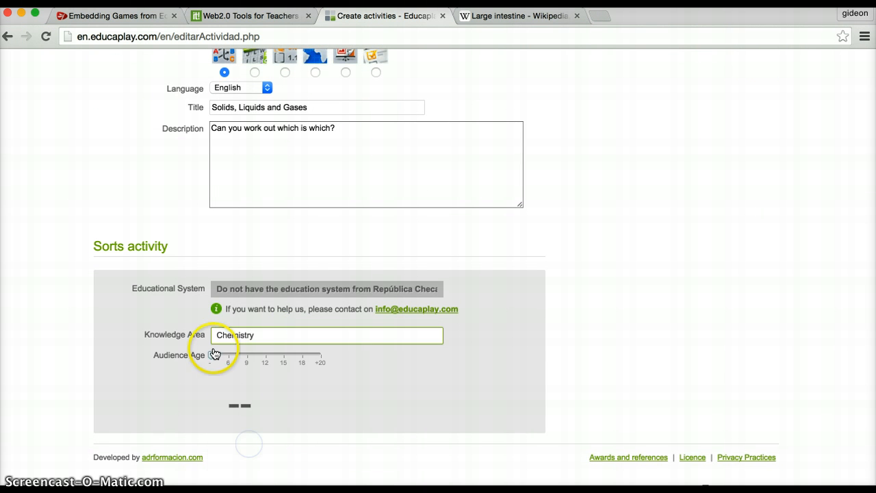
pyautogui.moveTo(211, 356); pyautogui.dragTo(247, 356)
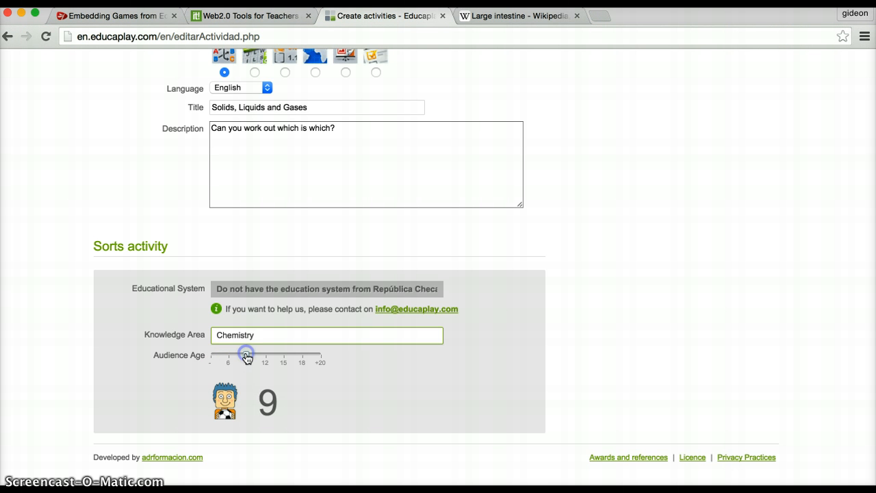
pyautogui.scroll(3, 710, 152)
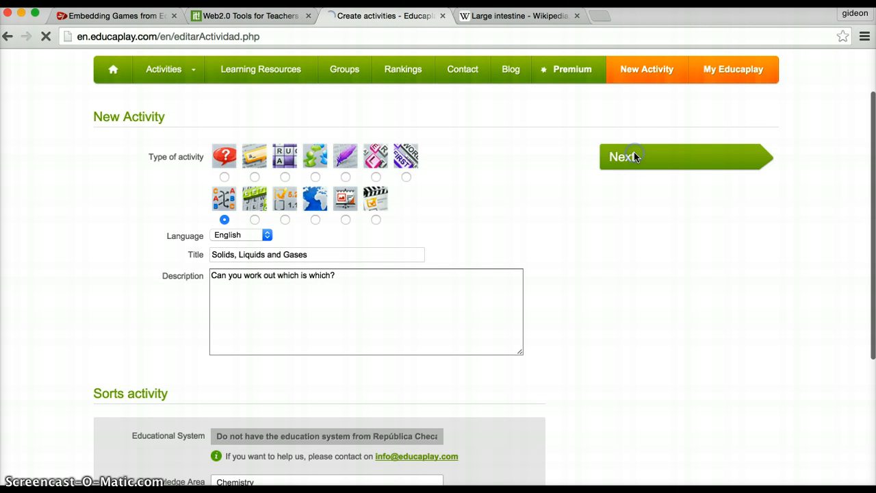
# Step: In the general data, try finding the members of a group, return to linking all the elements, and save
pyautogui.scroll(-5, 363, 352)
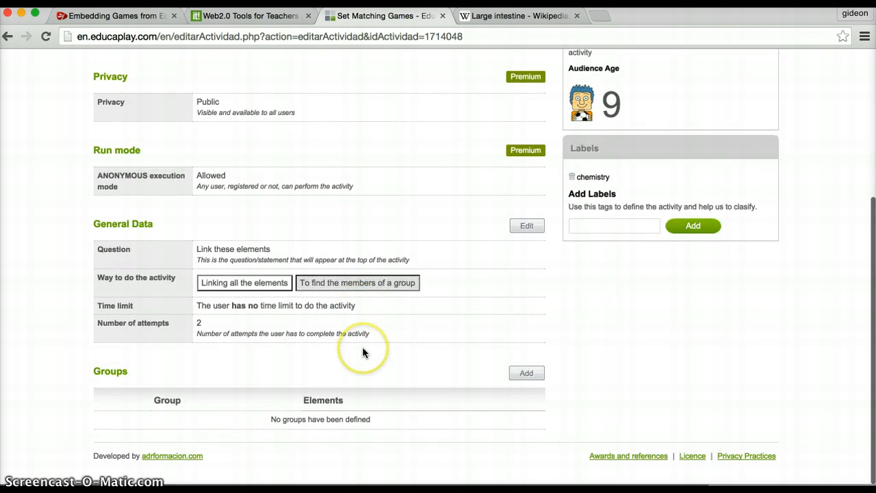
pyautogui.click(527, 228)
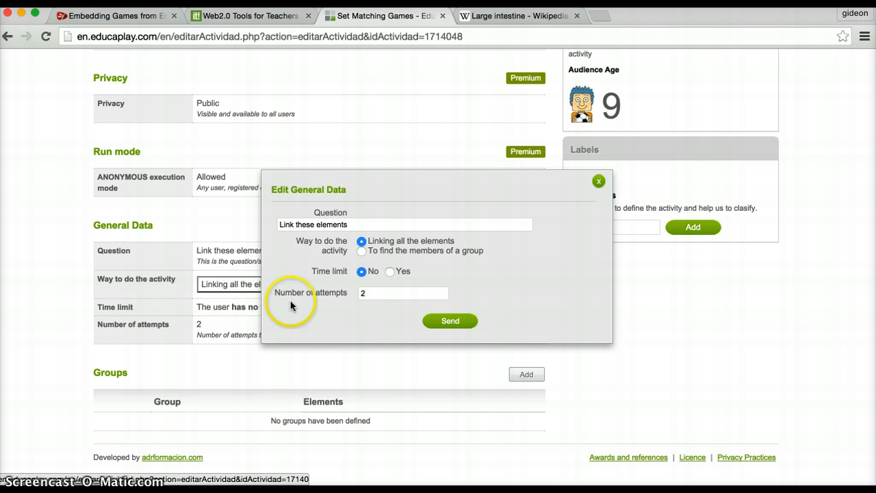
pyautogui.click(362, 251)
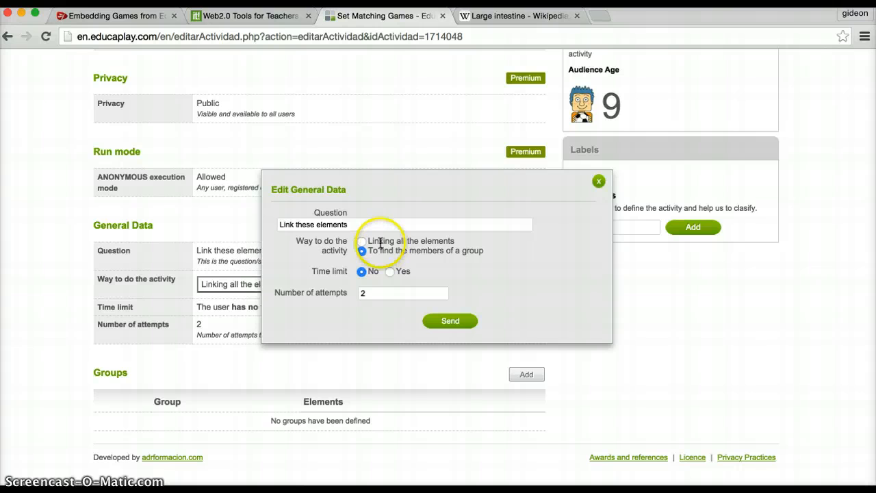
pyautogui.click(361, 243)
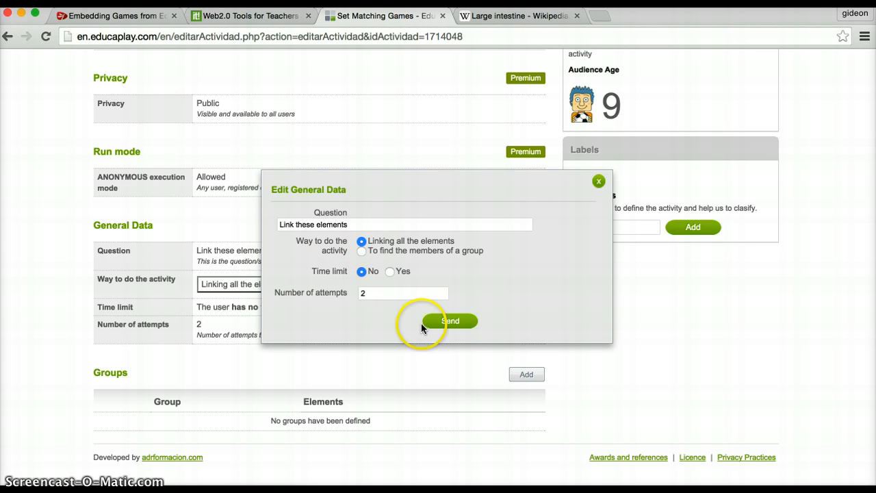
pyautogui.click(457, 323)
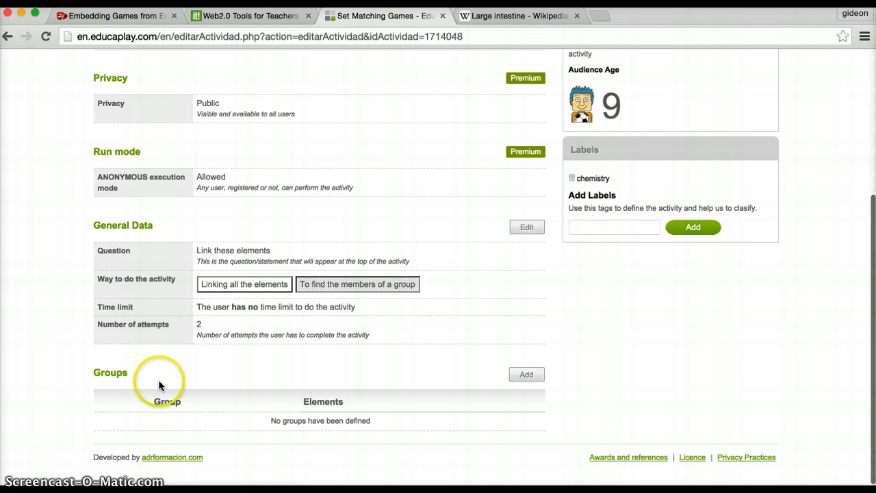
# Step: Add a group named SOLID with the elements metal, wood, plastic and ice
pyautogui.click(529, 376)
pyautogui.click(380, 277)
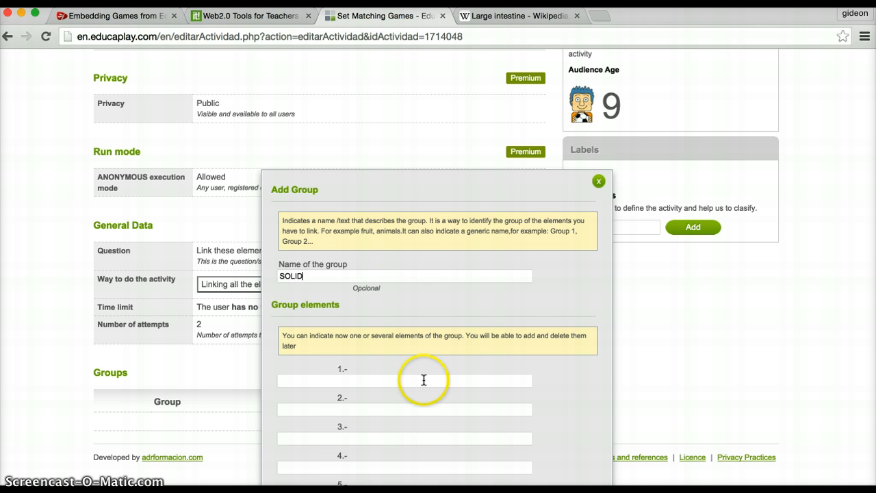
pyautogui.click(423, 380)
pyautogui.scroll(-2, 424, 381)
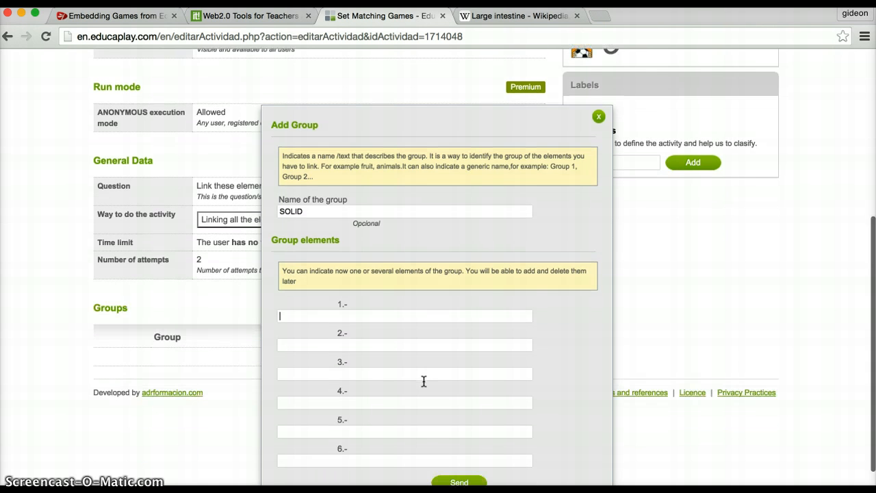
pyautogui.write('metal')
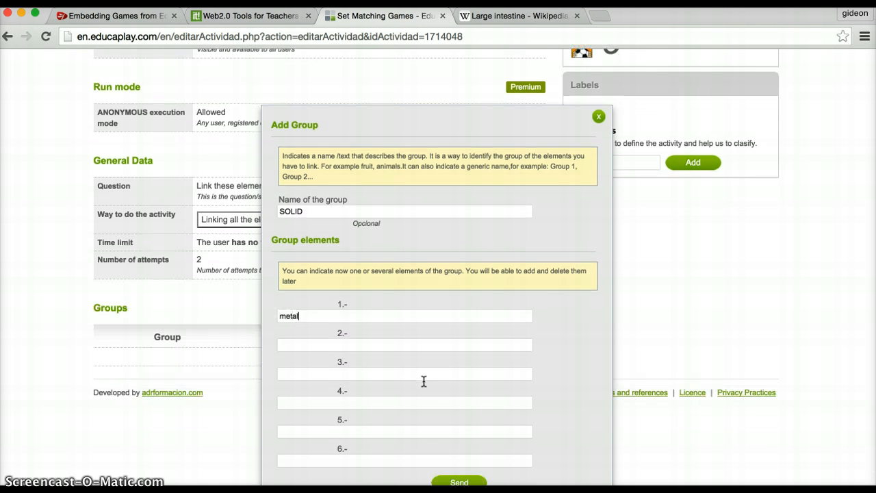
pyautogui.click(406, 348)
pyautogui.click(372, 372)
pyautogui.write('plastic')
pyautogui.click(357, 401)
pyautogui.write('ice')
pyautogui.scroll(-1, 504, 366)
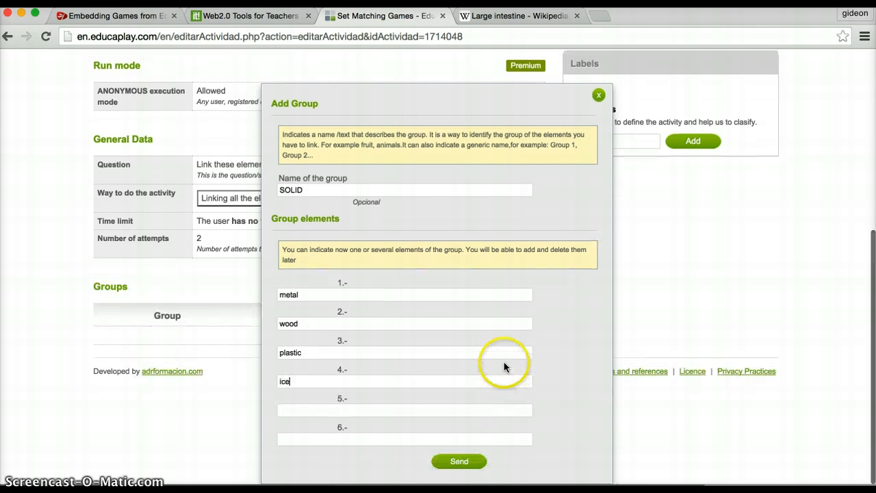
pyautogui.click(460, 463)
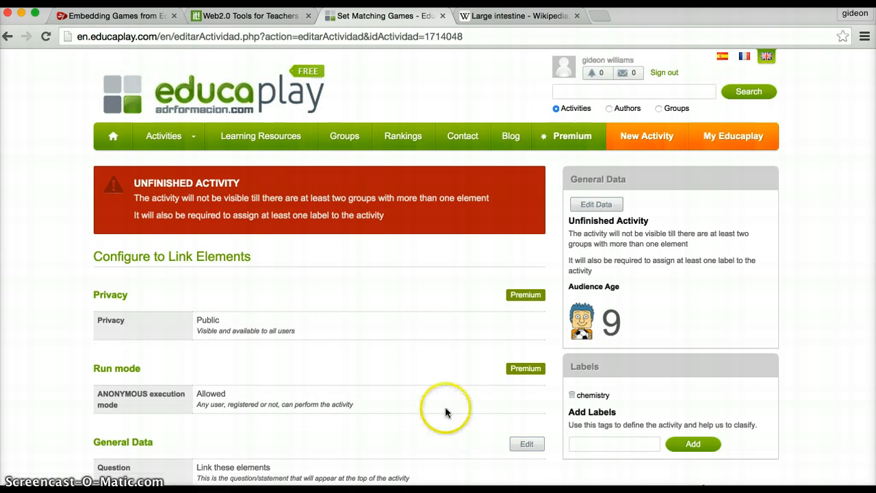
# Step: Add a group named LIQUIDS with the elements Mercury, Water, Milk and Wine
pyautogui.scroll(-5, 407, 336)
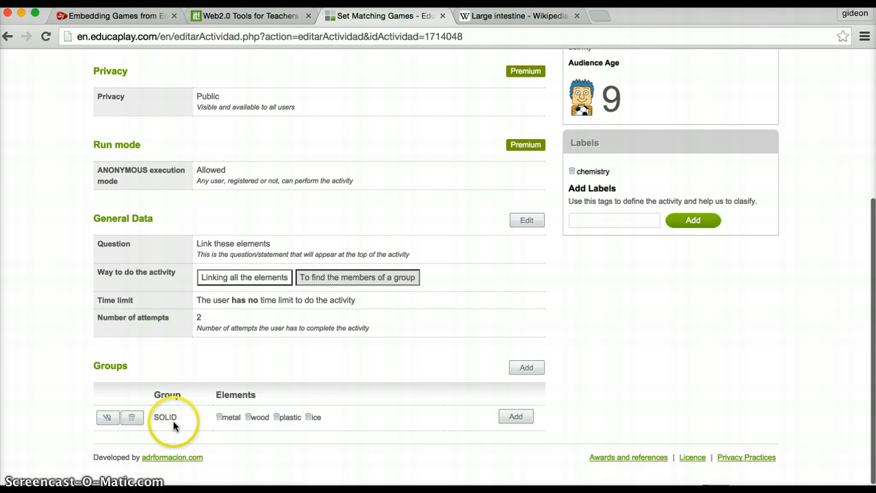
pyautogui.click(525, 368)
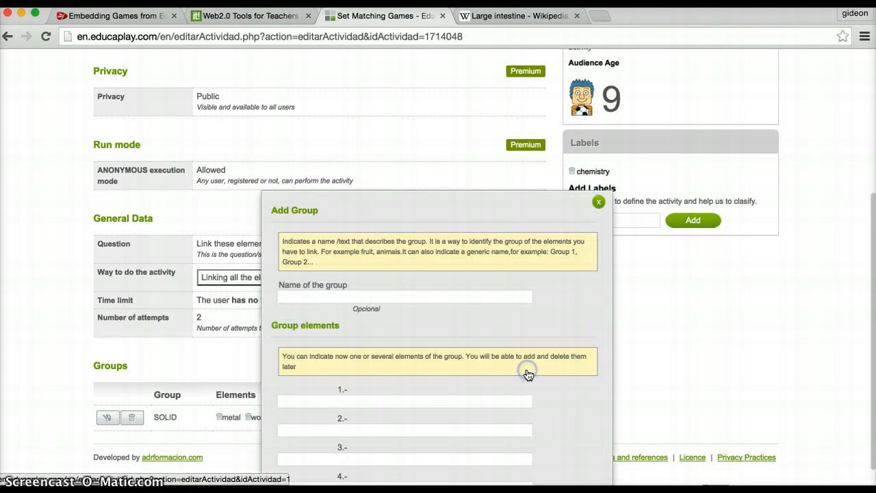
pyautogui.click(404, 279)
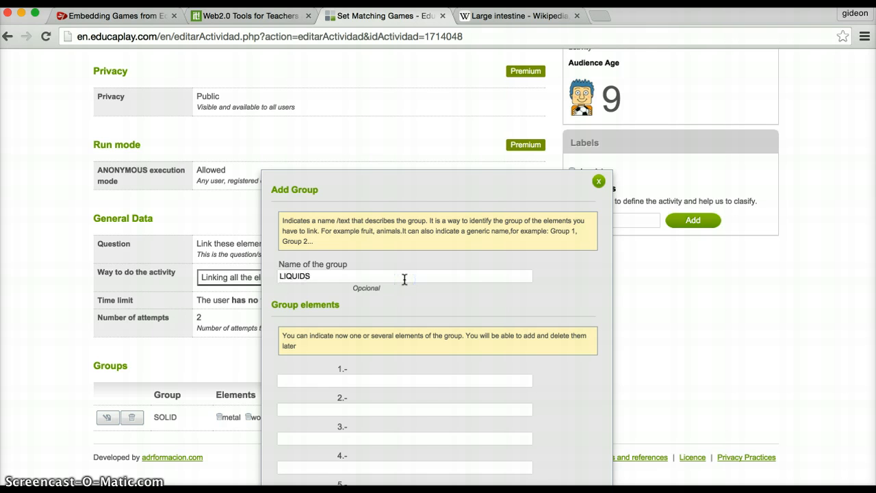
pyautogui.click(403, 383)
pyautogui.write('Mercury')
pyautogui.click(385, 407)
pyautogui.click(378, 438)
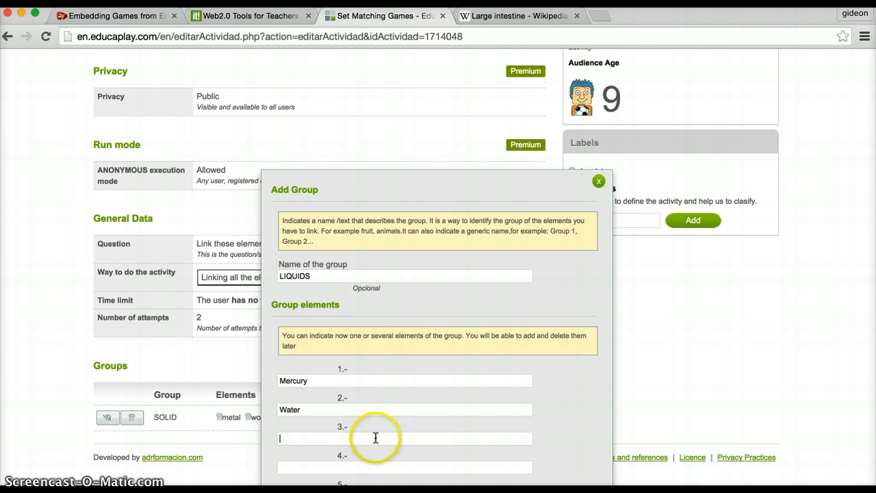
pyautogui.click(568, 433)
pyautogui.scroll(-3, 569, 429)
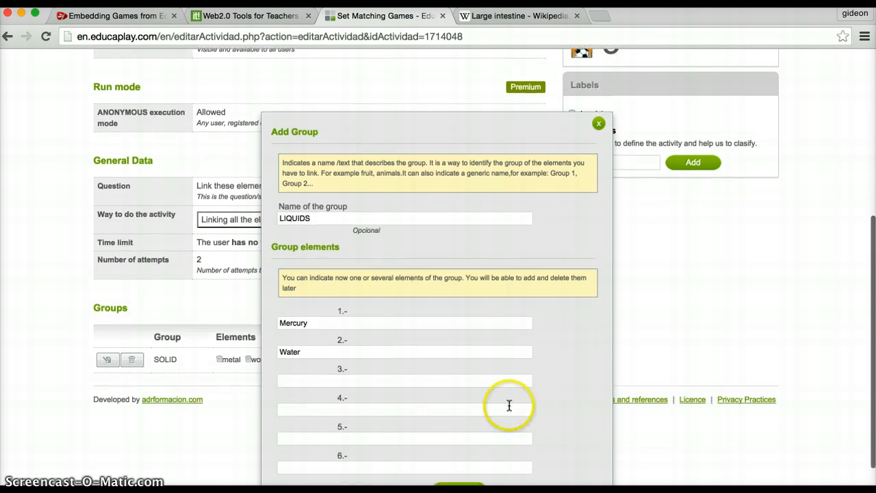
pyautogui.write('Milk')
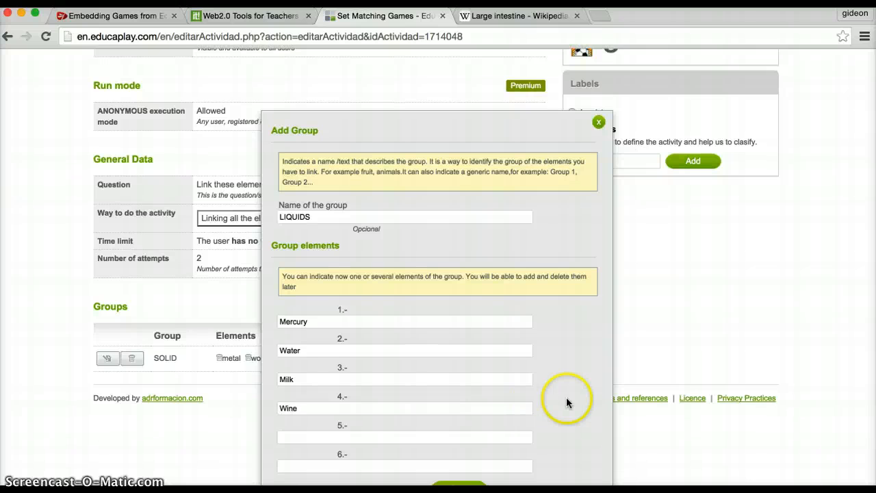
pyautogui.scroll(-1, 566, 397)
pyautogui.click(459, 464)
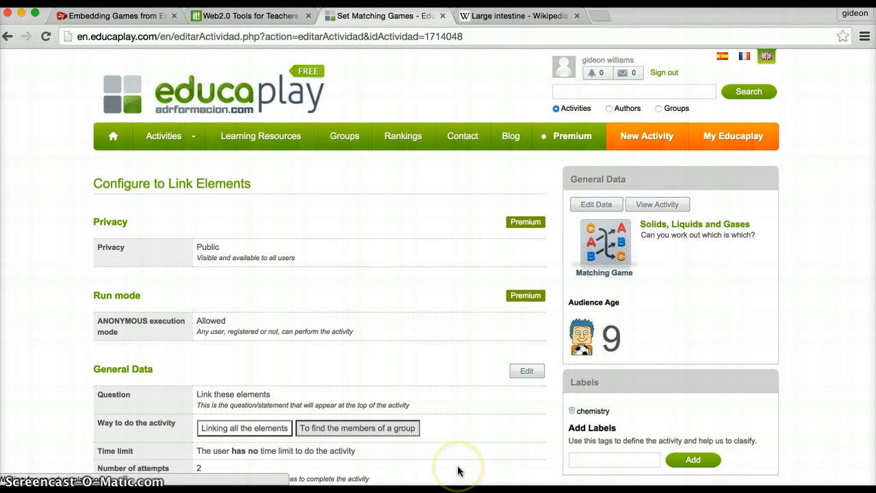
# Step: Add a group named GASES with the elements Air, Hydrogen, Oxygen and Water vapour
pyautogui.scroll(-5, 453, 389)
pyautogui.click(541, 341)
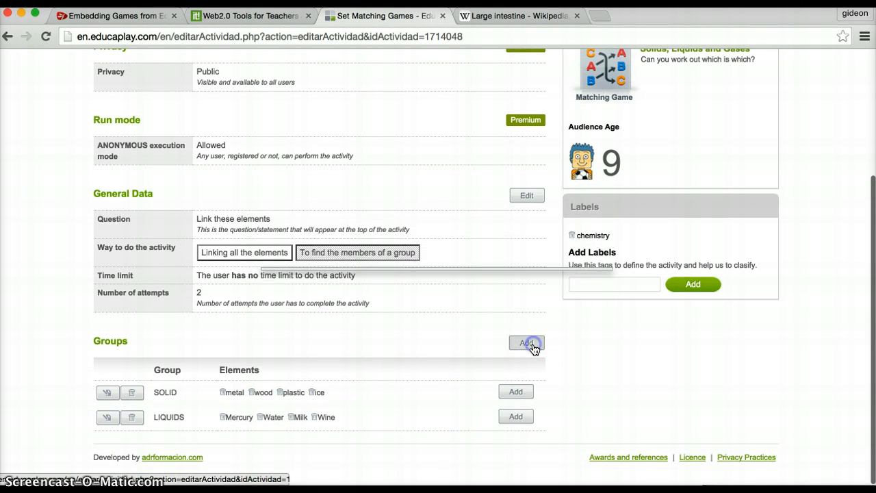
pyautogui.click(392, 275)
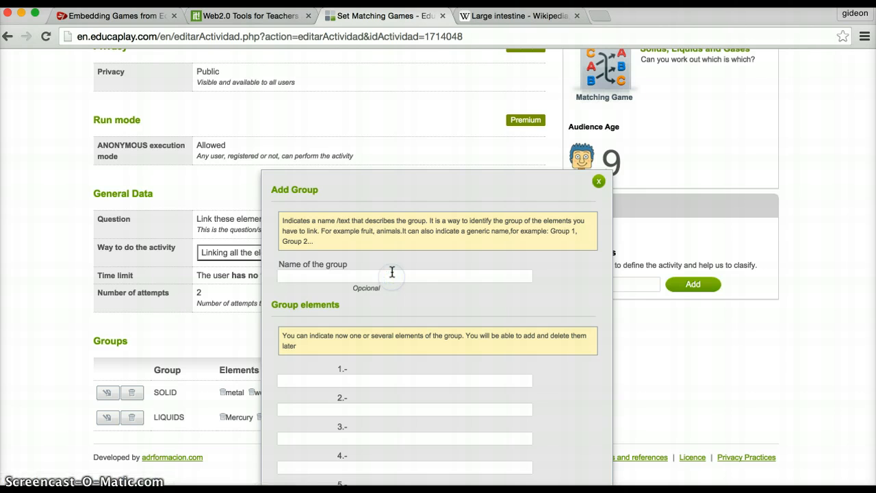
pyautogui.write('GASES')
pyautogui.click(403, 382)
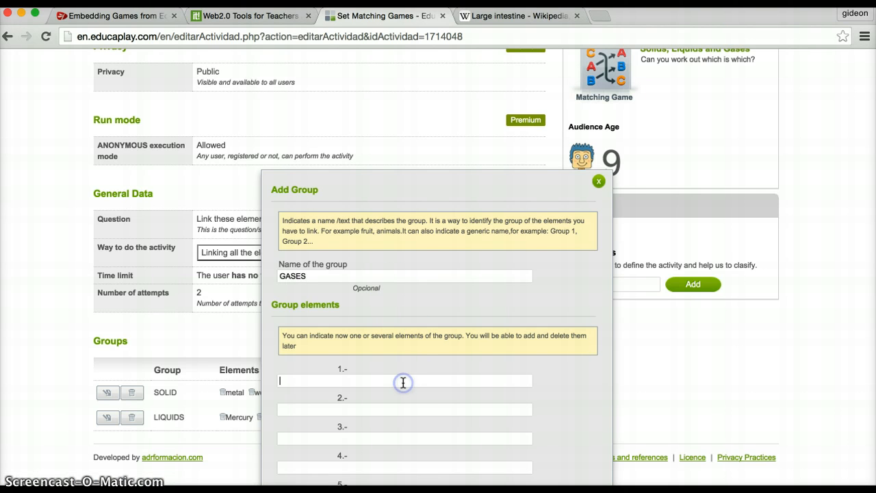
pyautogui.click(400, 410)
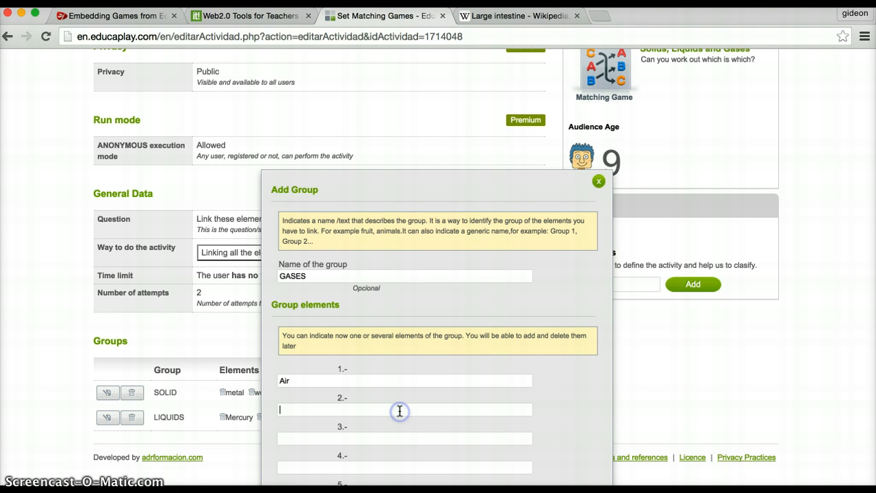
pyautogui.write('Hyr')
pyautogui.click(395, 440)
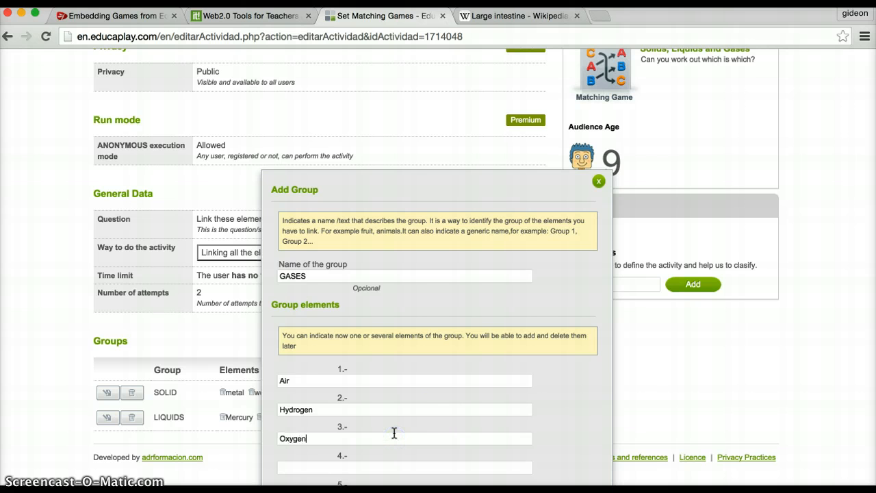
pyautogui.scroll(-3, 436, 417)
pyautogui.click(413, 382)
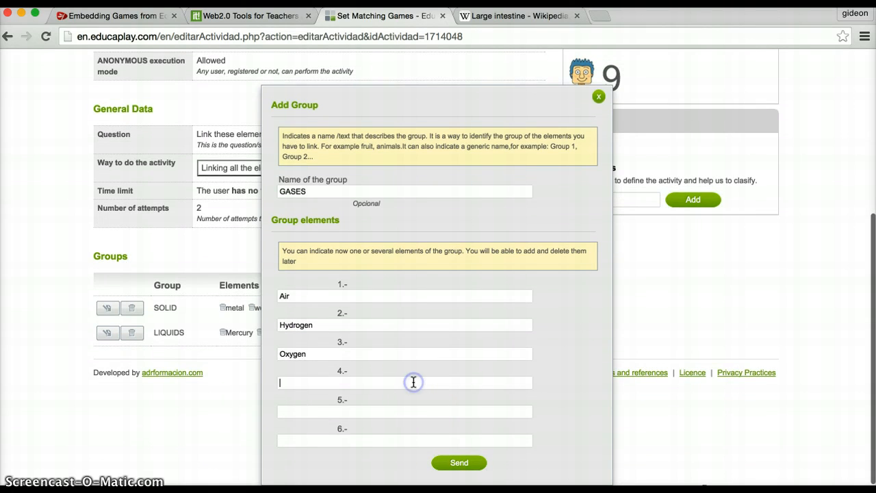
pyautogui.write('Water vapour')
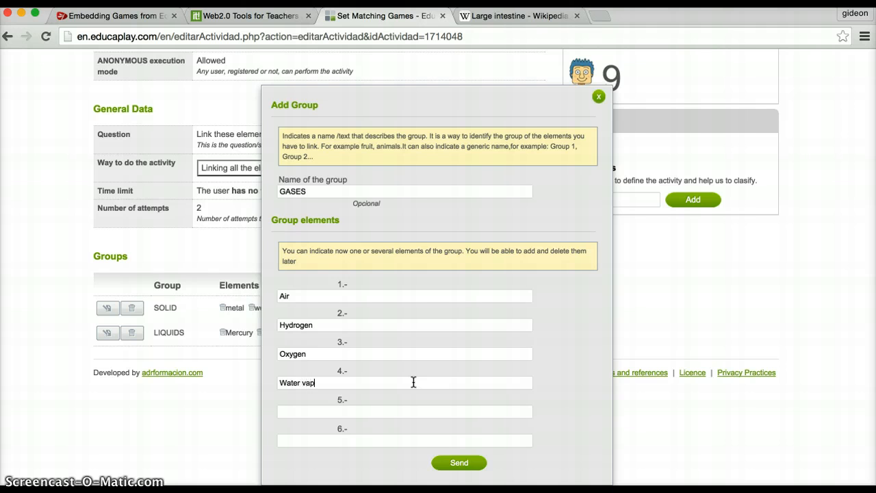
pyautogui.click(464, 464)
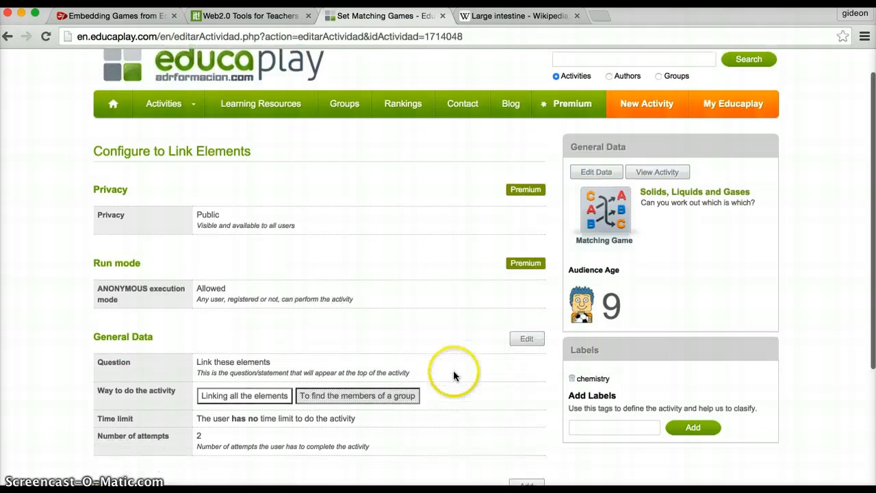
# Step: Review the configured groups, open the activity for viewing and start the Solids, Liquids and Gases game
pyautogui.scroll(-5, 453, 370)
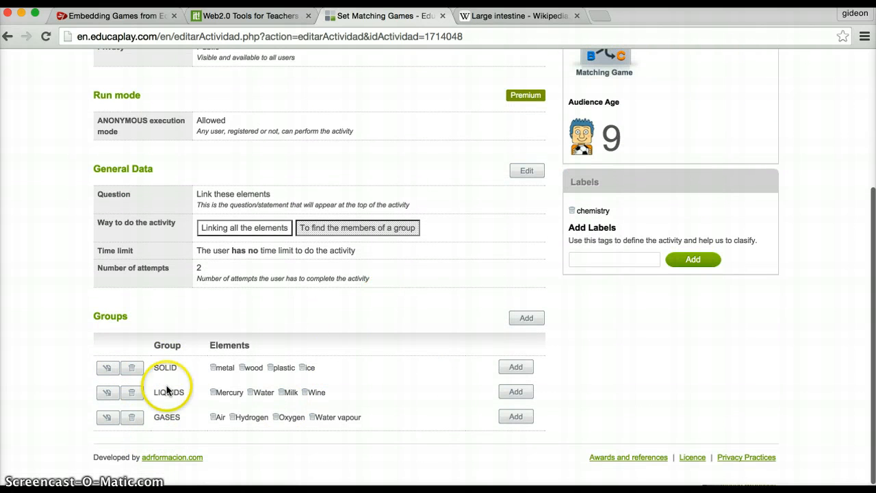
pyautogui.scroll(5, 445, 230)
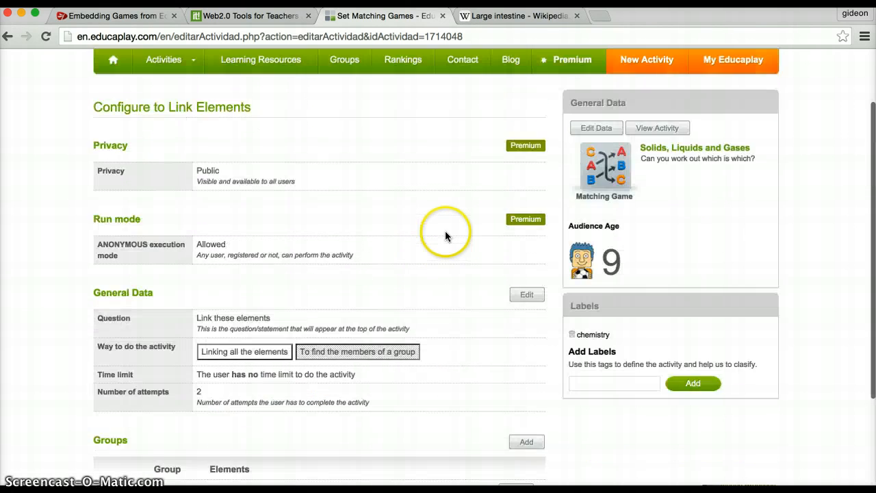
pyautogui.click(664, 208)
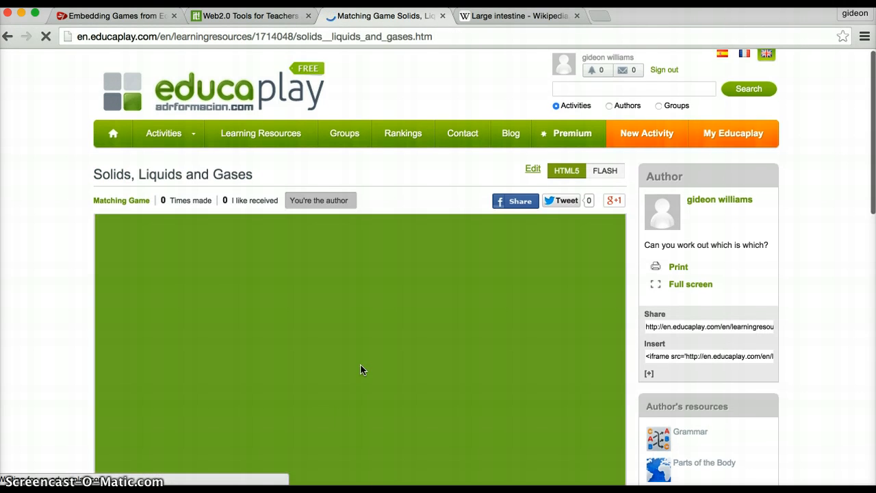
pyautogui.scroll(-4, 361, 370)
pyautogui.scroll(1, 361, 370)
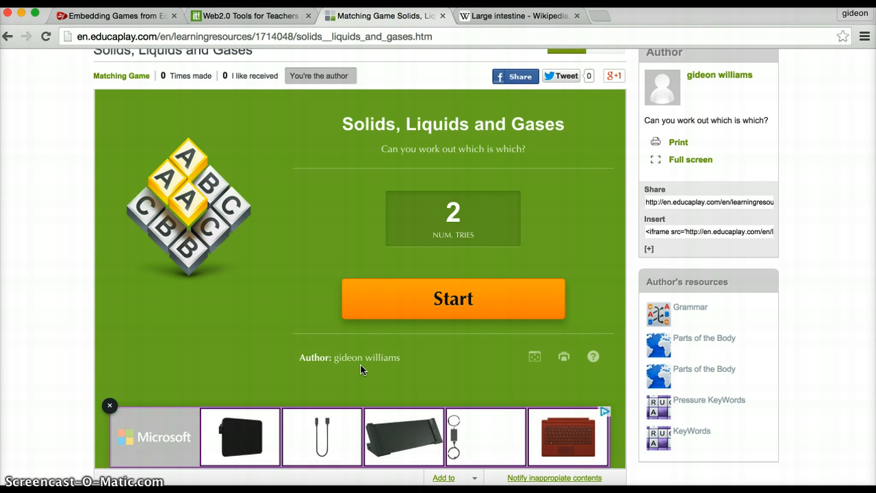
pyautogui.click(472, 304)
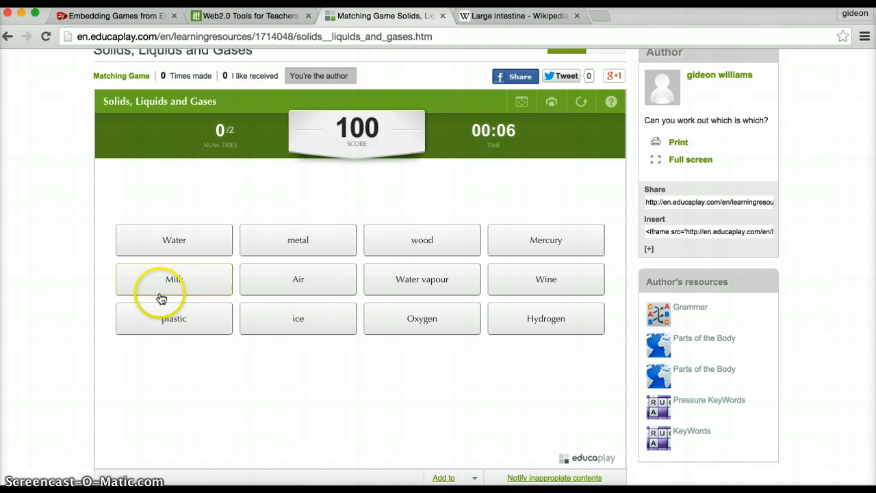
# Step: Match the solid group in the game by selecting plastic, metal, wood and ice
pyautogui.click(189, 323)
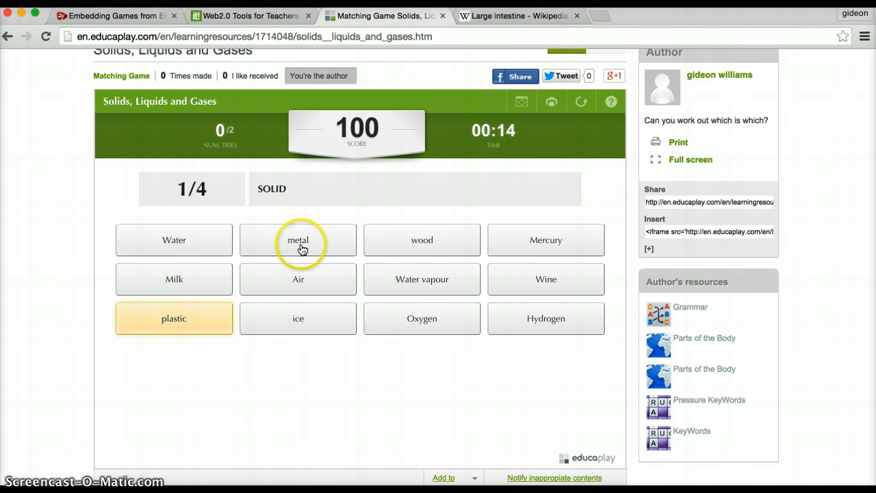
pyautogui.click(328, 241)
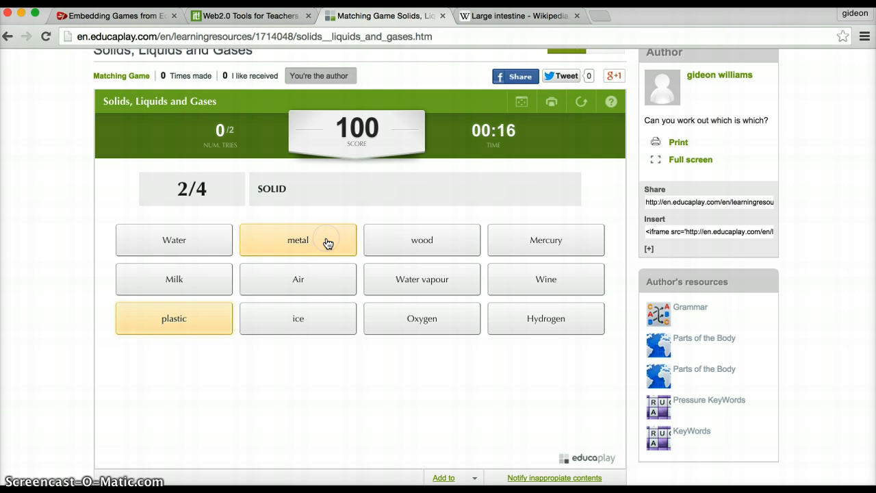
pyautogui.click(427, 244)
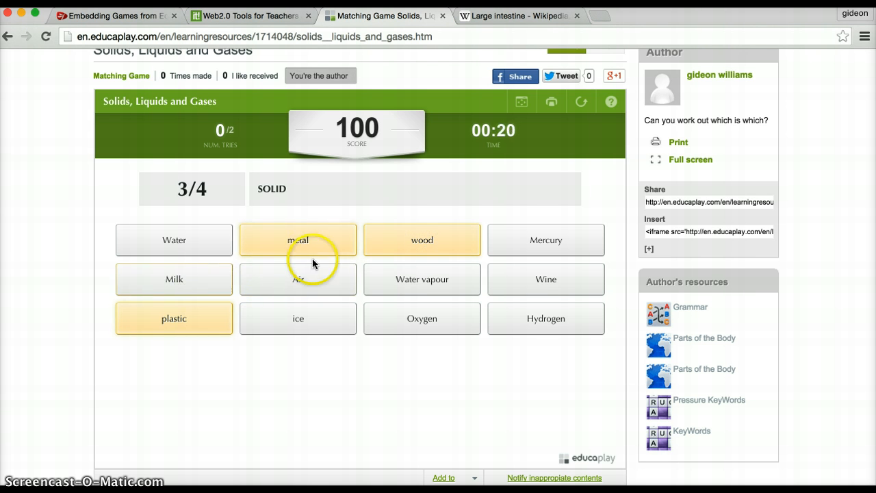
pyautogui.click(303, 320)
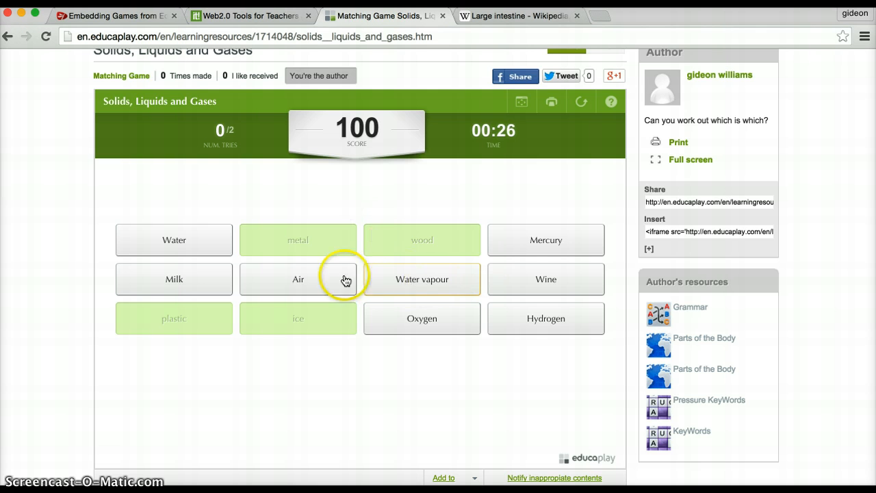
# Step: Test an incorrect answer for the gases group by choosing Air, Water vapour, Oxygen and Milk
pyautogui.click(303, 286)
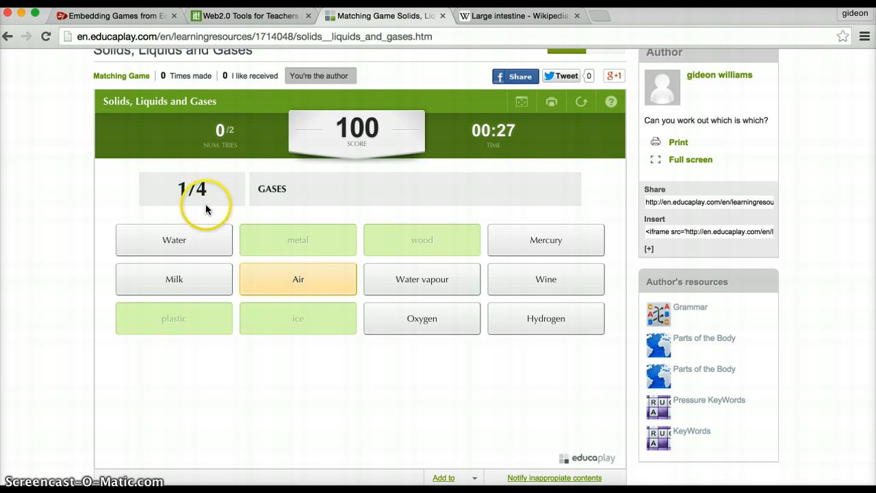
pyautogui.click(413, 281)
pyautogui.click(424, 321)
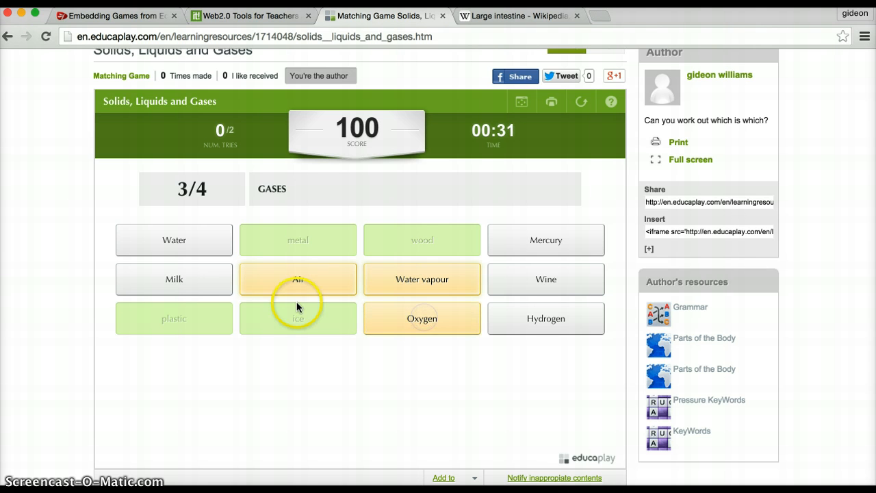
pyautogui.click(198, 278)
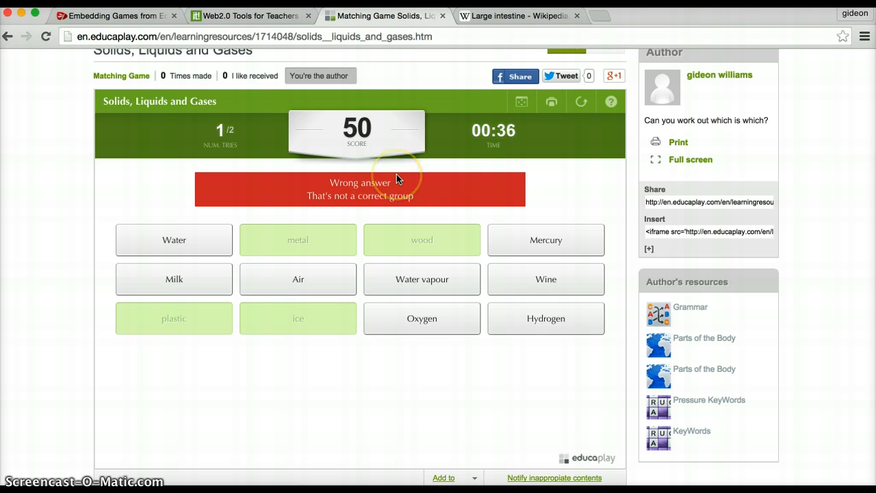
pyautogui.click(439, 331)
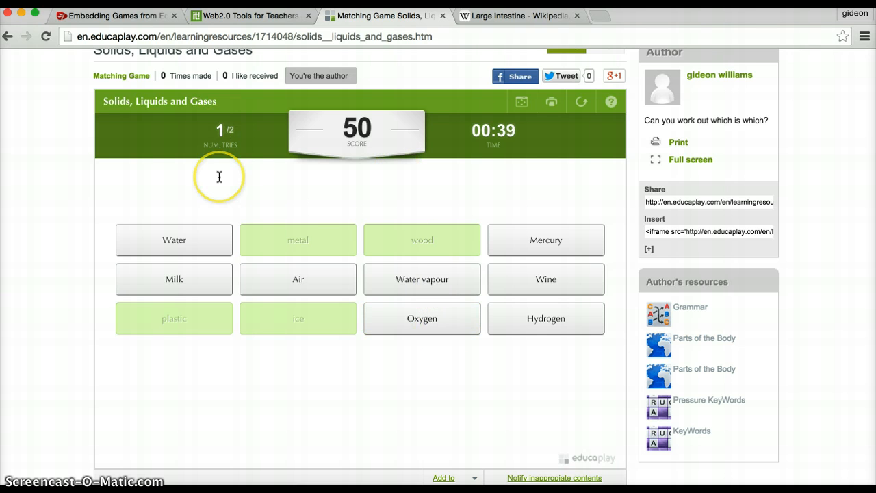
pyautogui.click(398, 239)
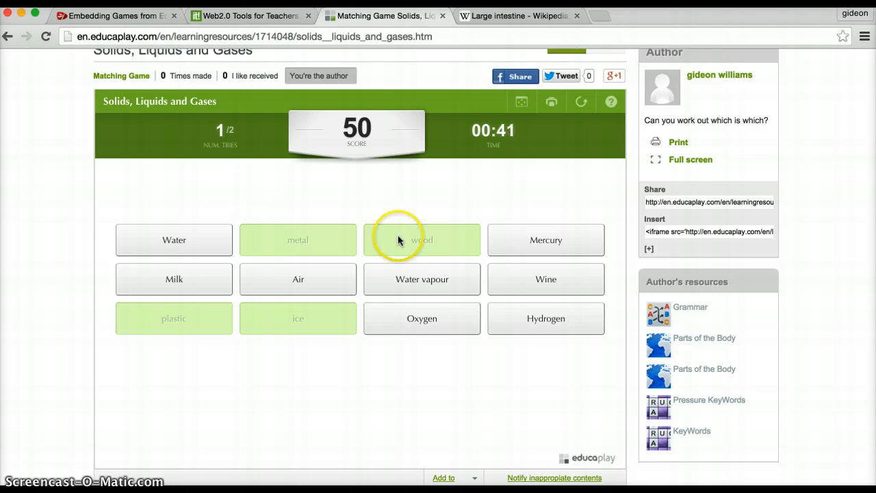
pyautogui.click(438, 269)
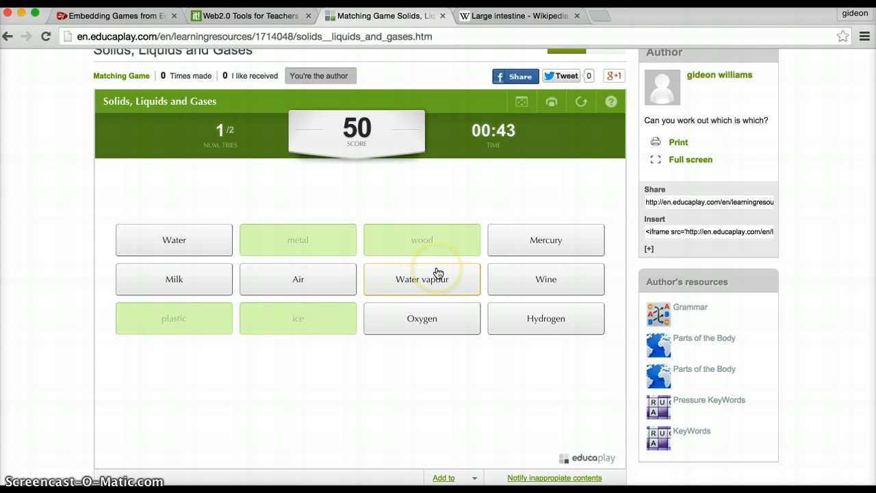
pyautogui.click(508, 305)
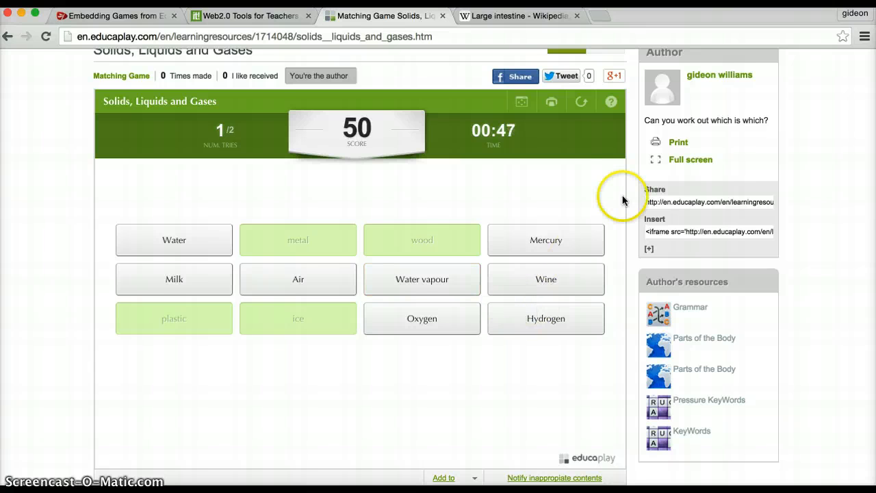
# Step: Edit the activity's general data to use "To find the members of a group" as the way to do it, and save
pyautogui.scroll(2, 612, 167)
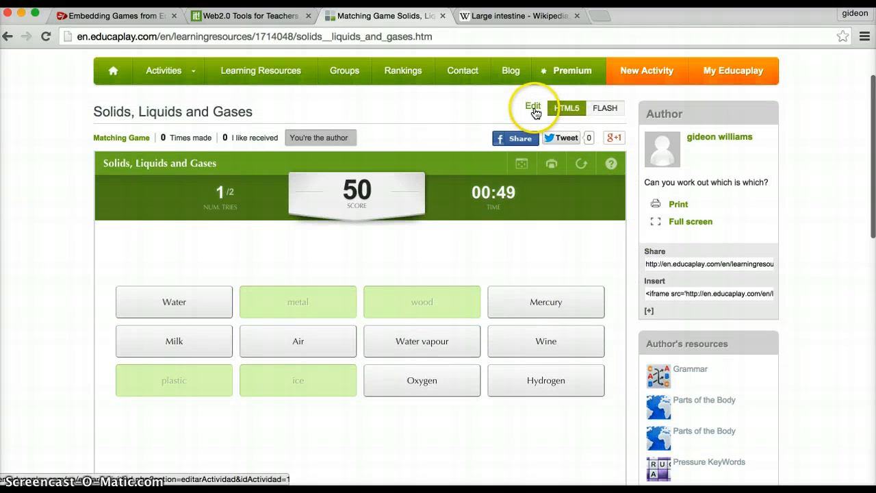
pyautogui.click(532, 107)
pyautogui.scroll(-5, 335, 361)
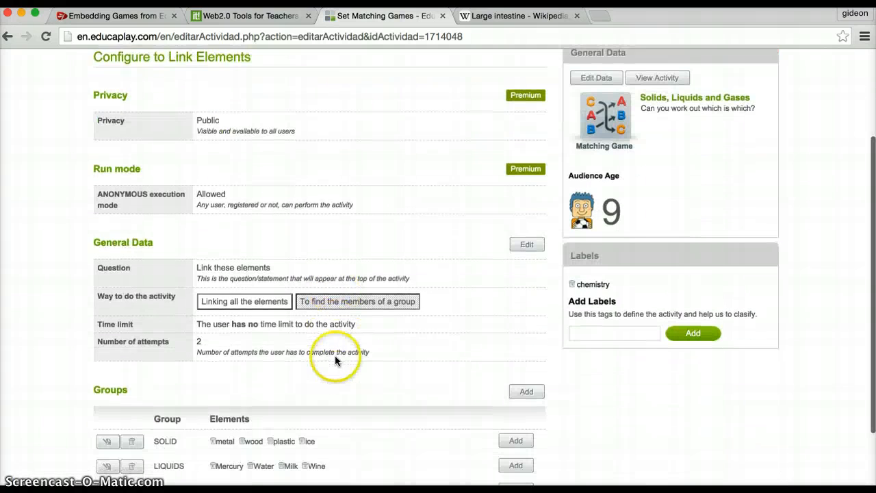
pyautogui.click(526, 219)
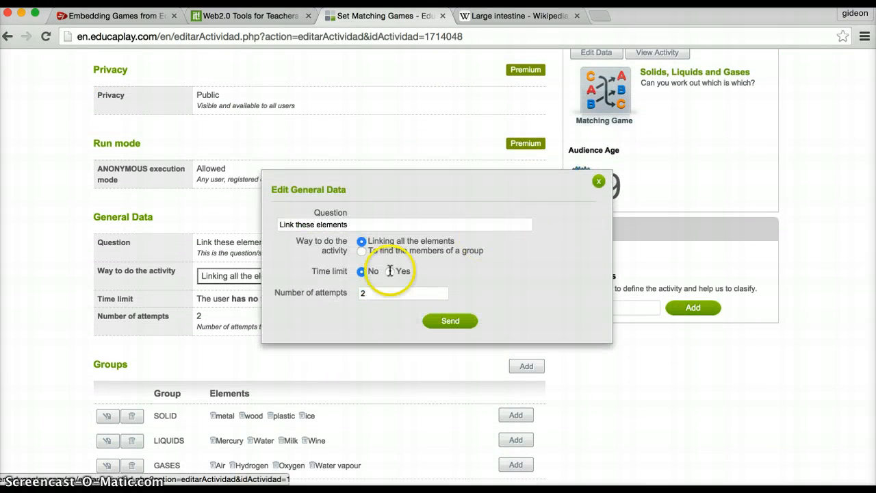
pyautogui.click(361, 252)
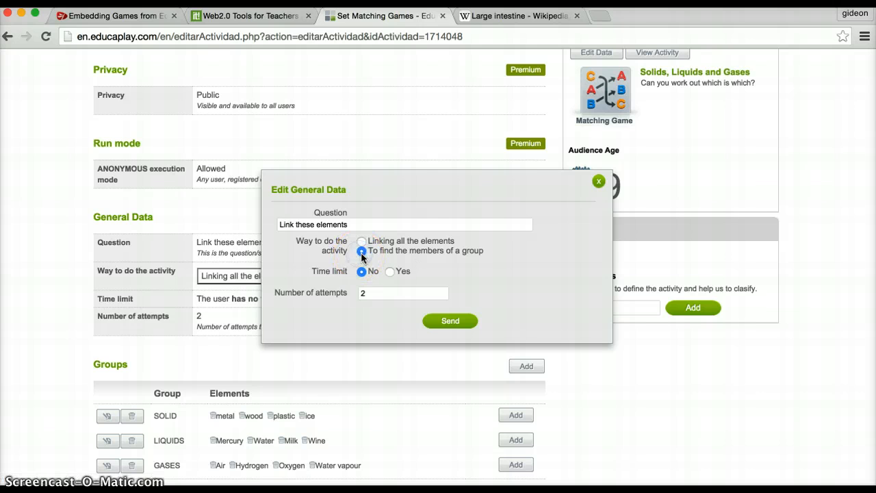
pyautogui.click(452, 322)
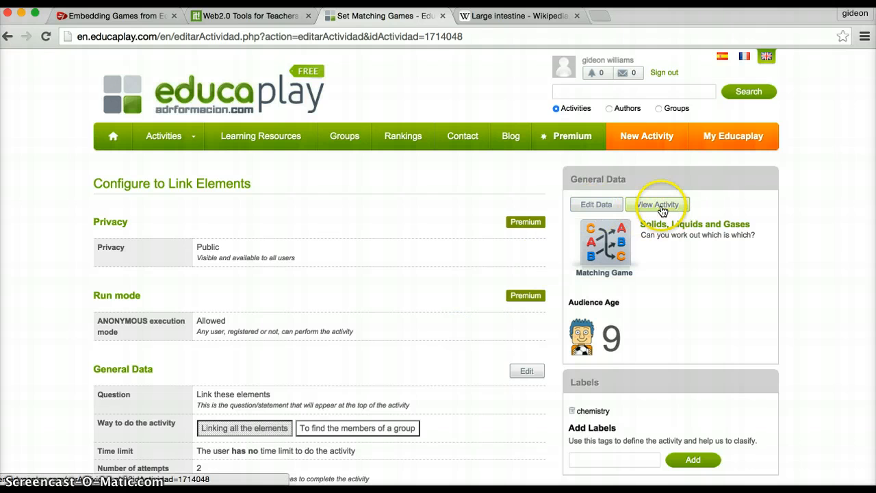
# Step: View the reconfigured activity and start the game again
pyautogui.click(661, 206)
pyautogui.scroll(-3, 320, 295)
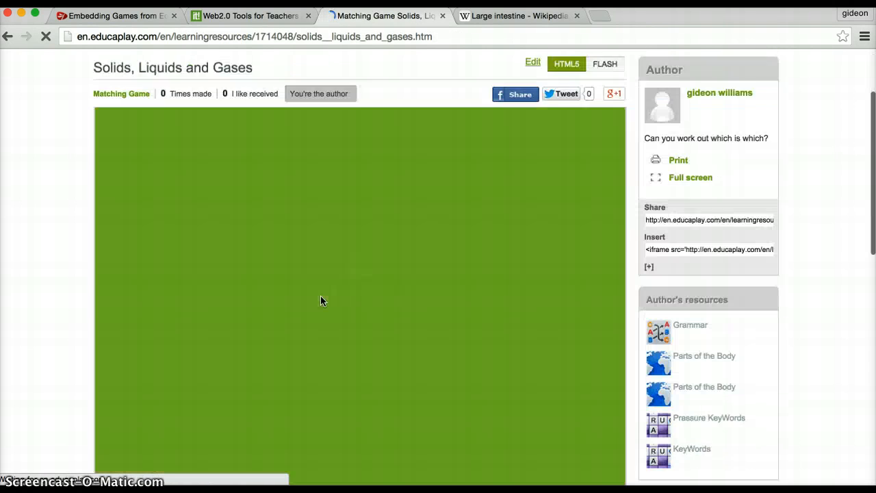
pyautogui.scroll(1, 320, 295)
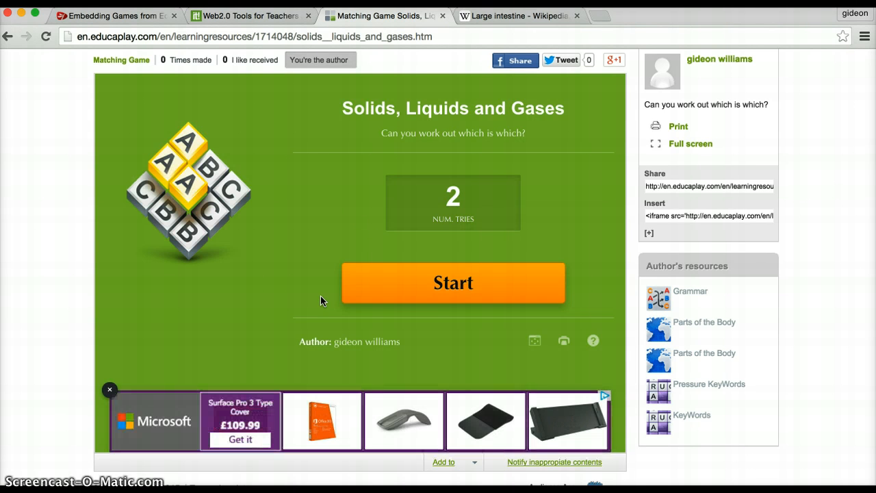
pyautogui.click(438, 285)
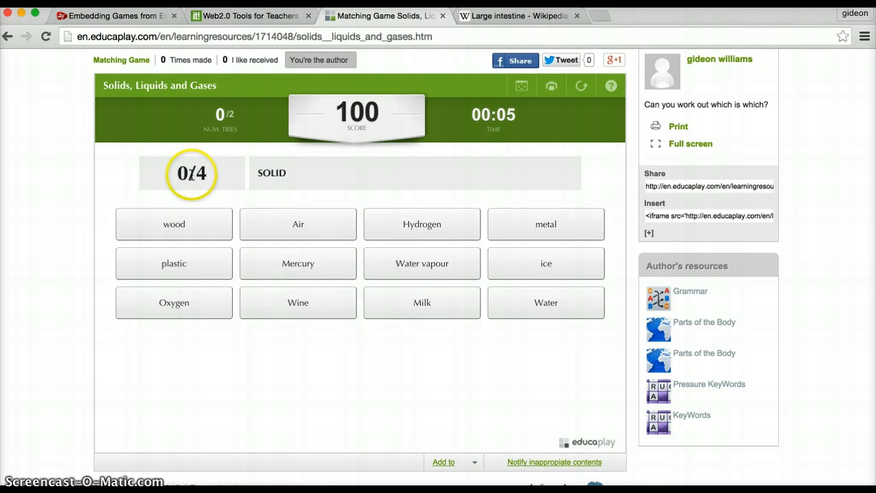
# Step: Test an incorrect answer for the SOLID prompt by choosing wood, plastic, Oxygen and metal
pyautogui.click(176, 226)
pyautogui.click(180, 268)
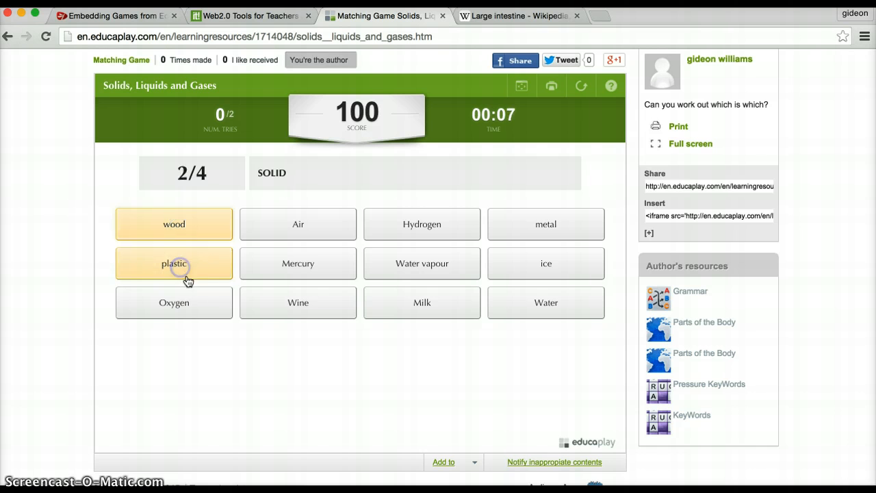
pyautogui.click(194, 301)
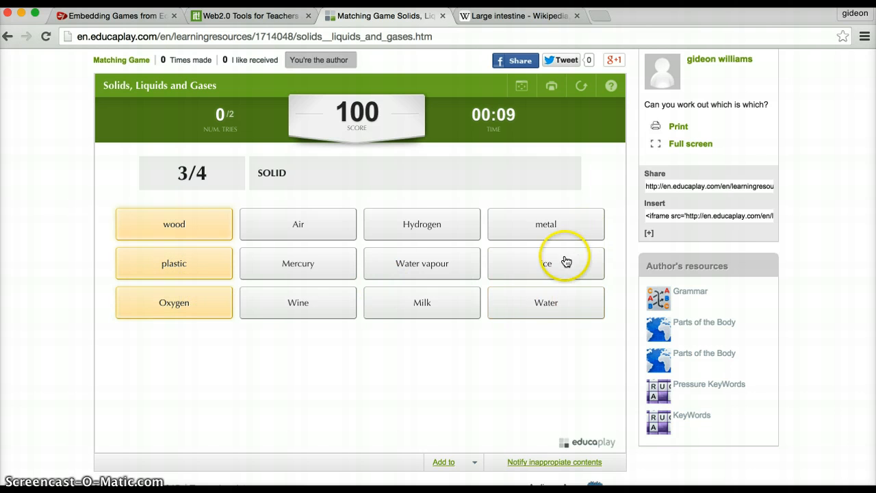
pyautogui.click(551, 225)
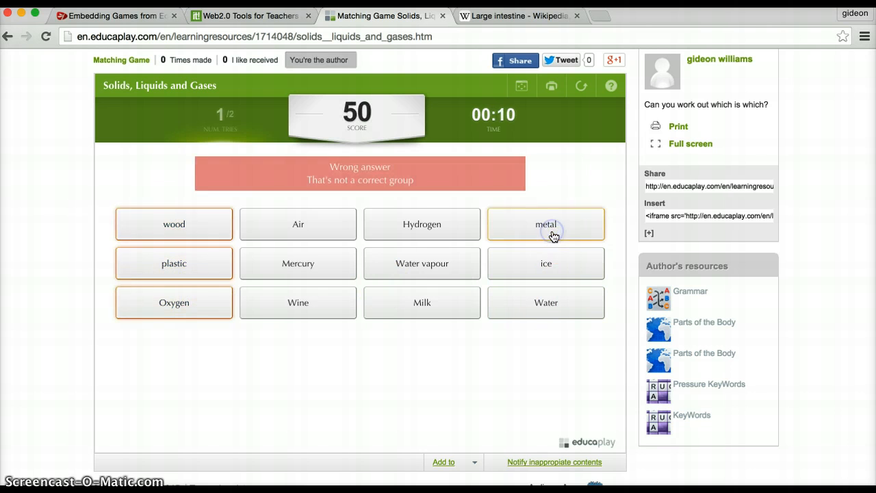
# Step: Answer the SOLID prompt again by choosing wood, plastic, metal and ice
pyautogui.click(198, 233)
pyautogui.click(194, 266)
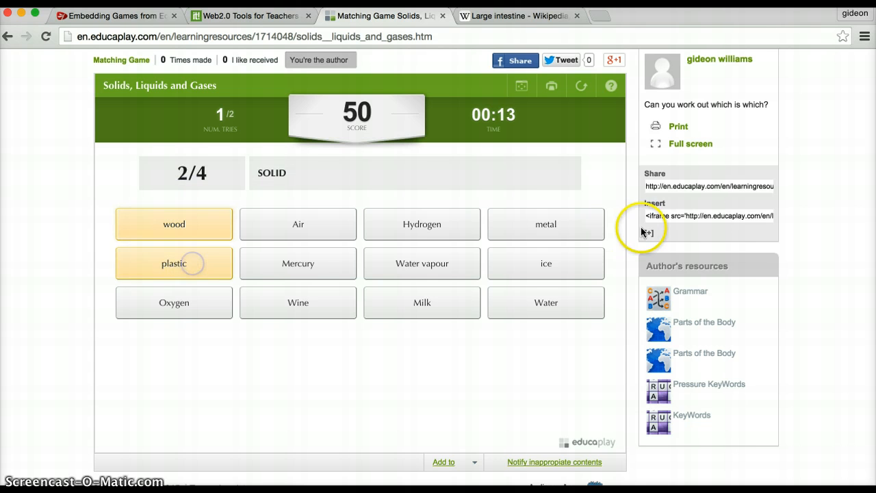
pyautogui.click(573, 226)
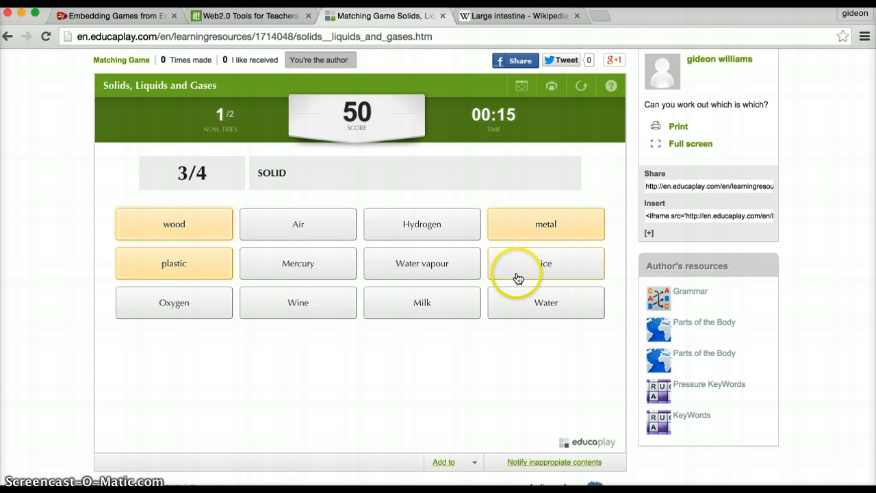
pyautogui.click(560, 265)
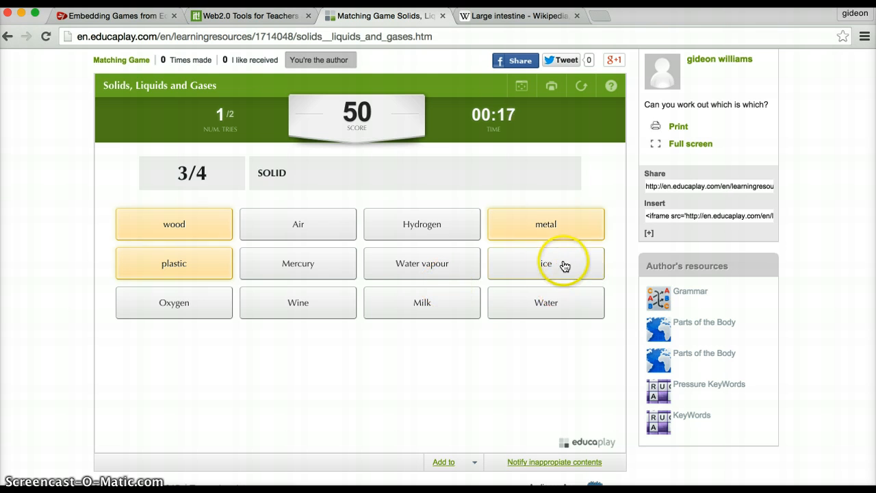